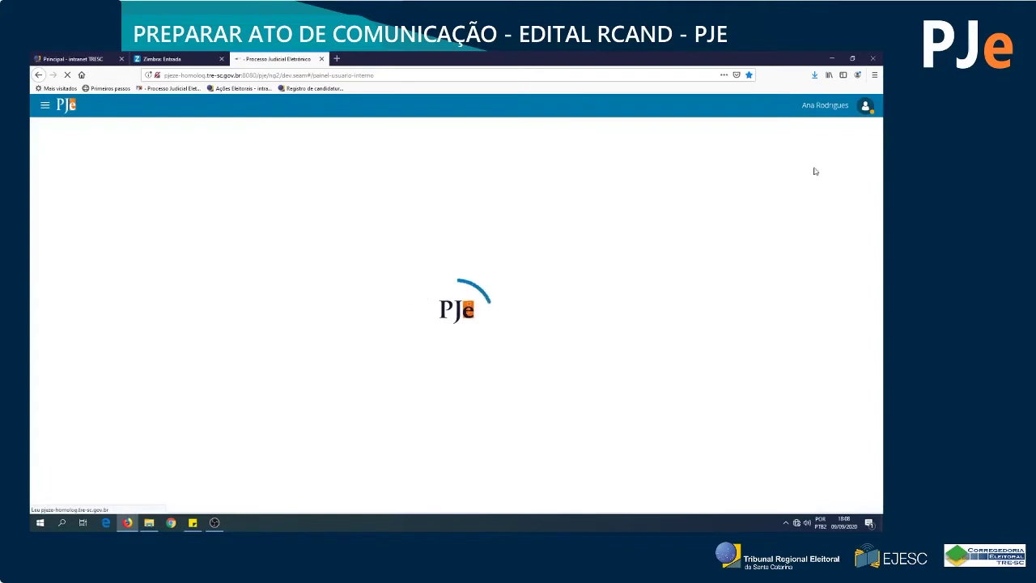
Step: Switch the user profile to 002ª ZONA ELEITORAL DE BIGUAÇU SC / Cartório / Servidor
click(843, 110)
click(873, 144)
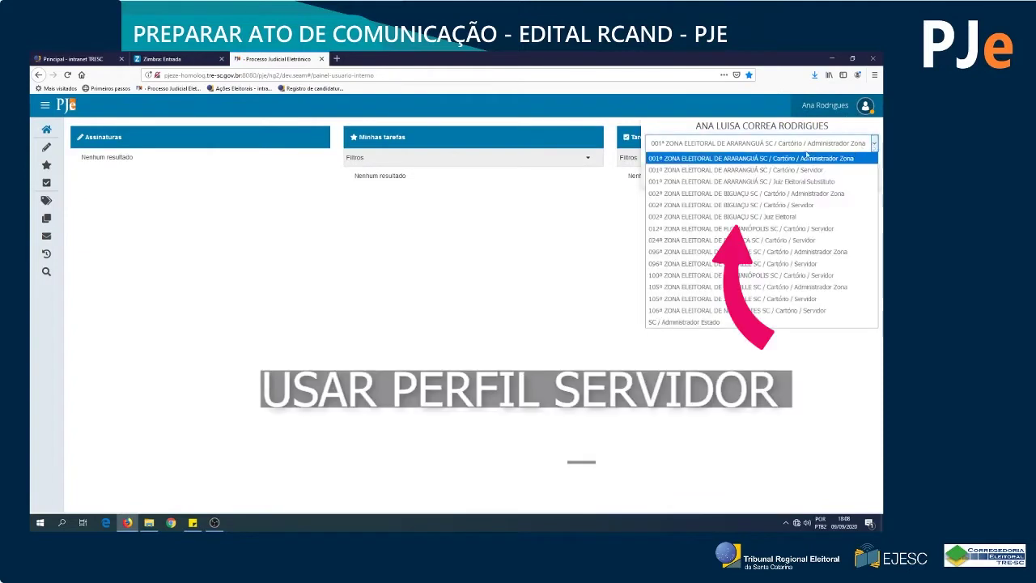
click(766, 206)
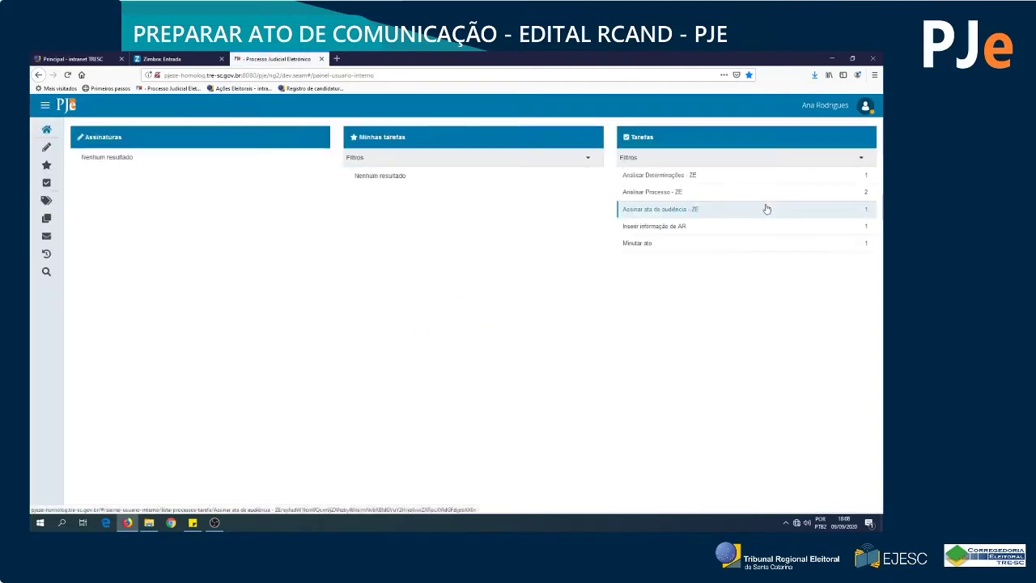
Step: Open the Coligação Partidária - Majoritária case from Analisar Processo - ZE and forward it to Preparar atos de comunicação
click(670, 192)
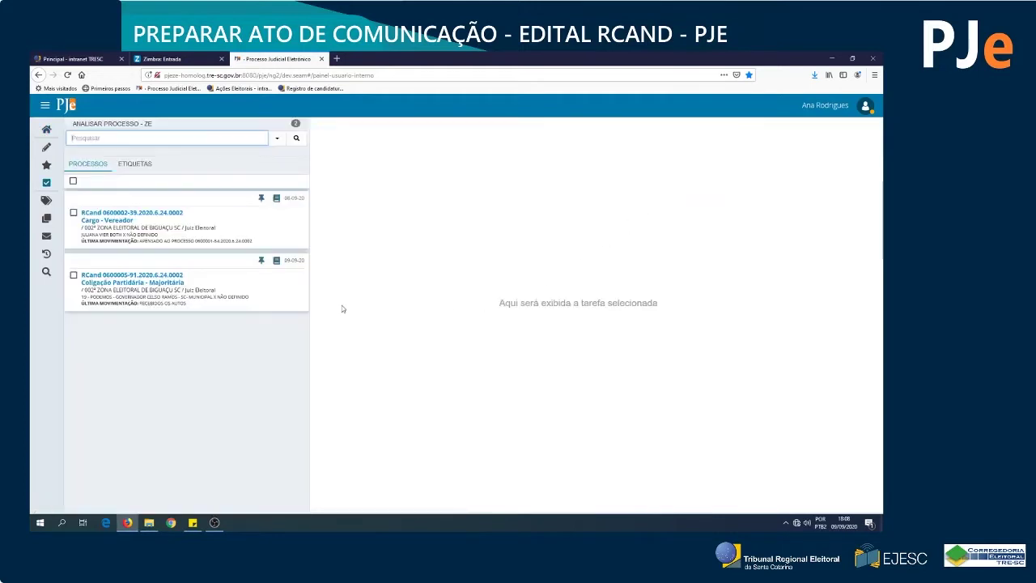
click(123, 280)
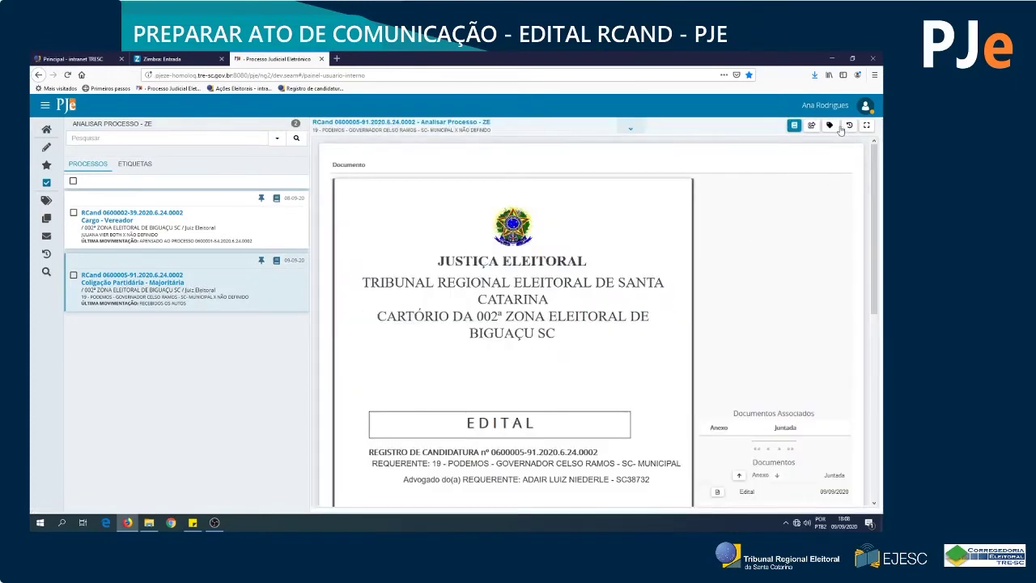
click(813, 125)
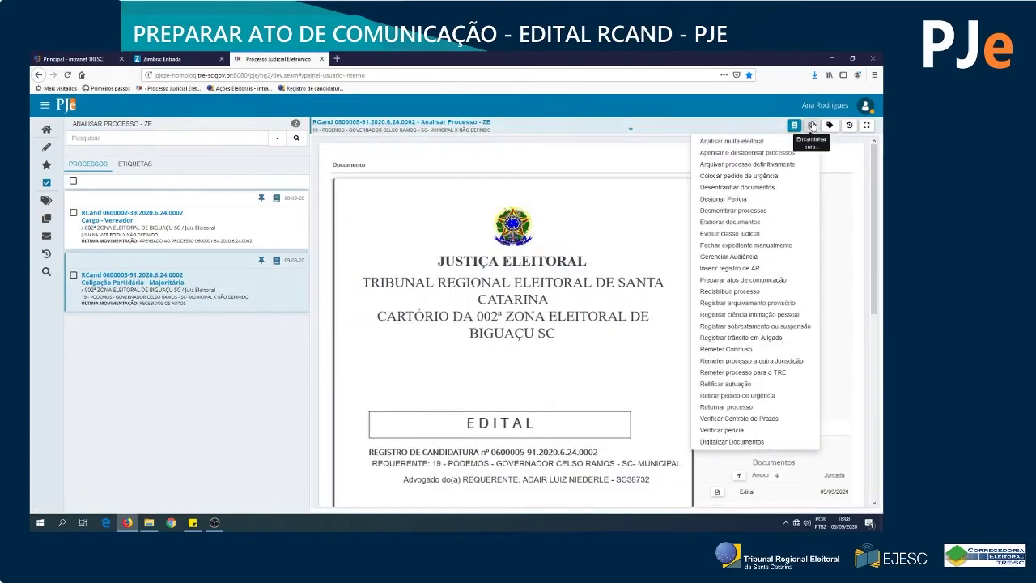
click(742, 279)
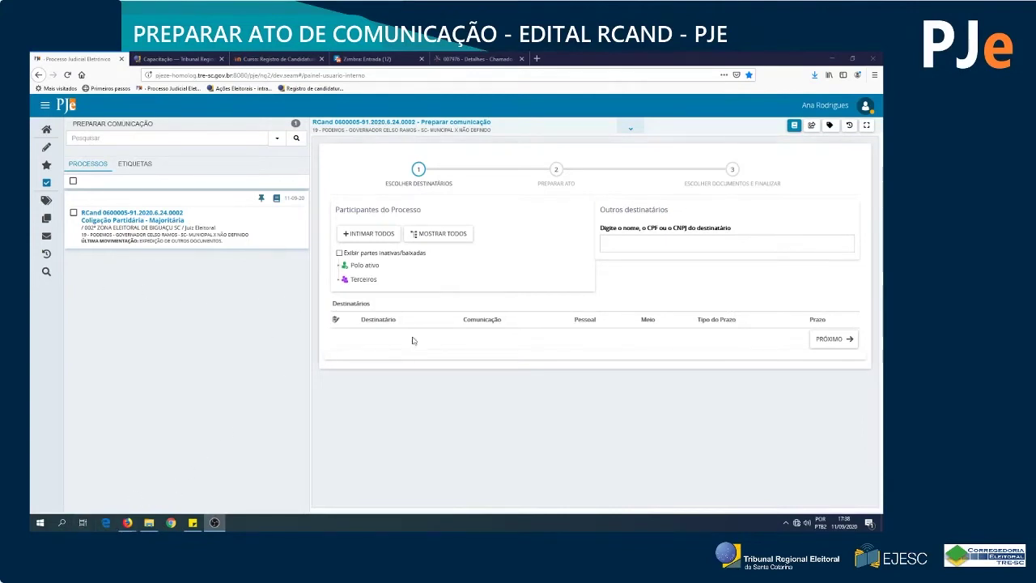
Step: Search other recipients for "ciência publica" and add Destinatário Ciência Pública to the communication
click(625, 243)
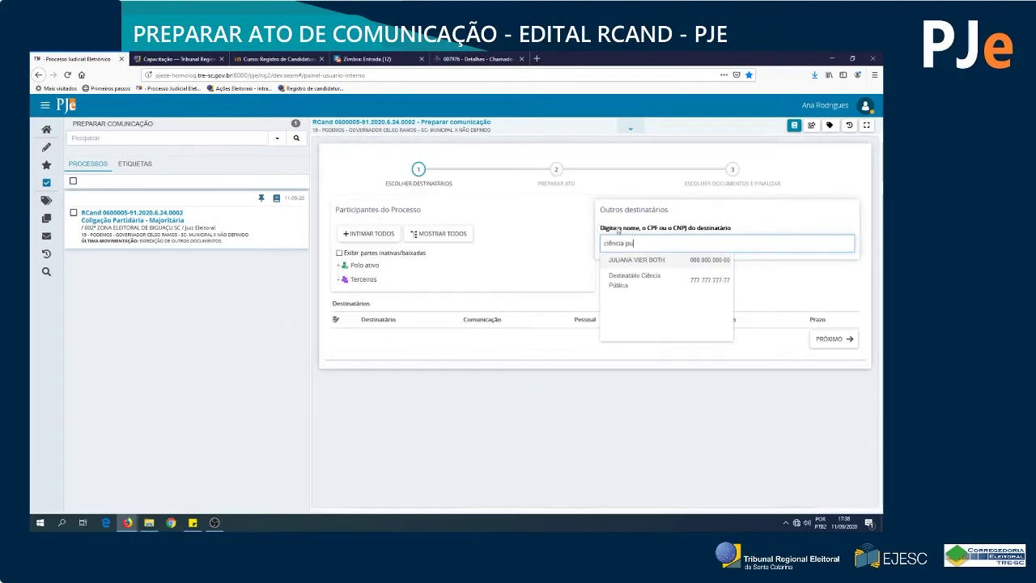
click(630, 280)
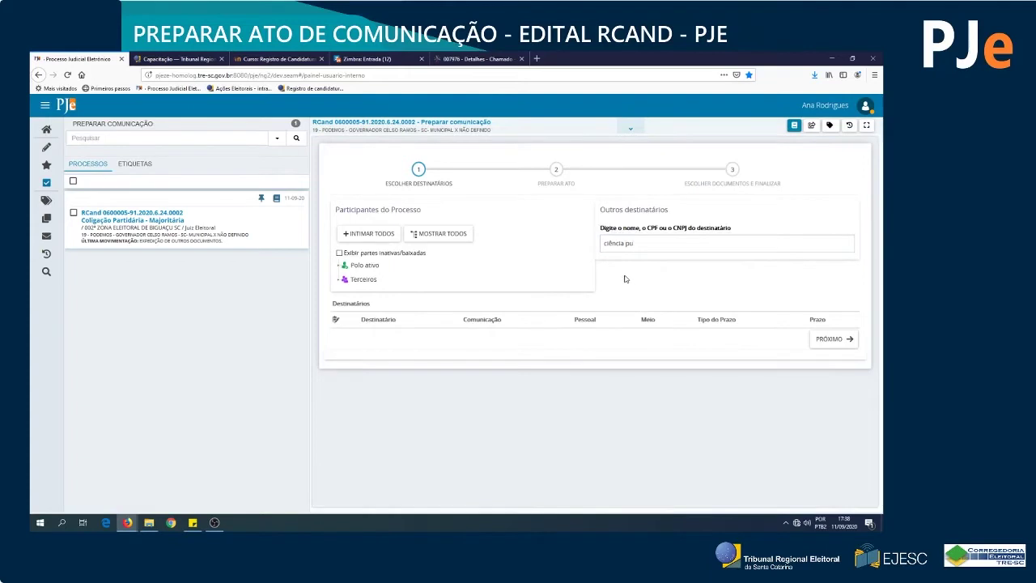
click(644, 243)
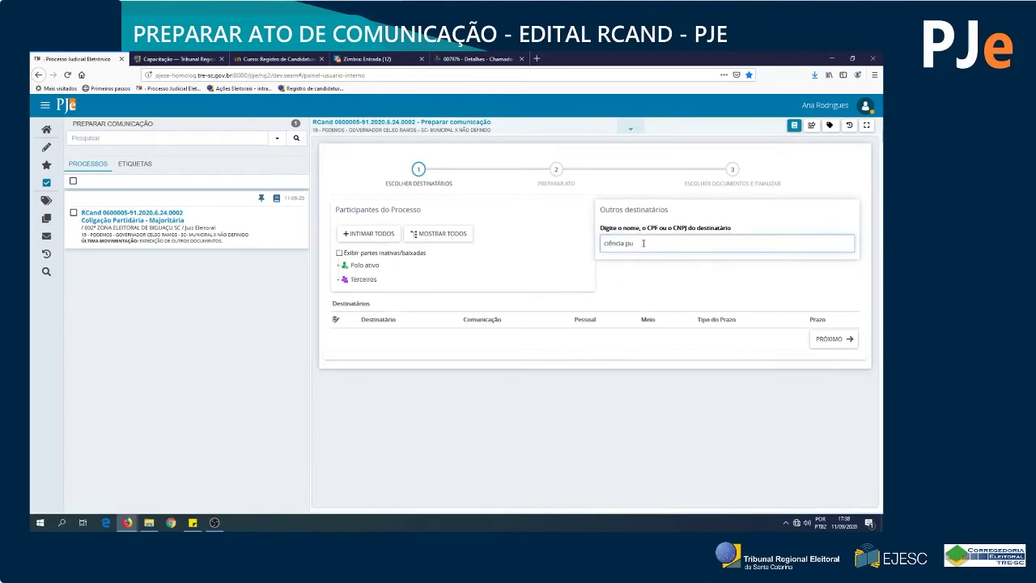
text(blica)
click(633, 281)
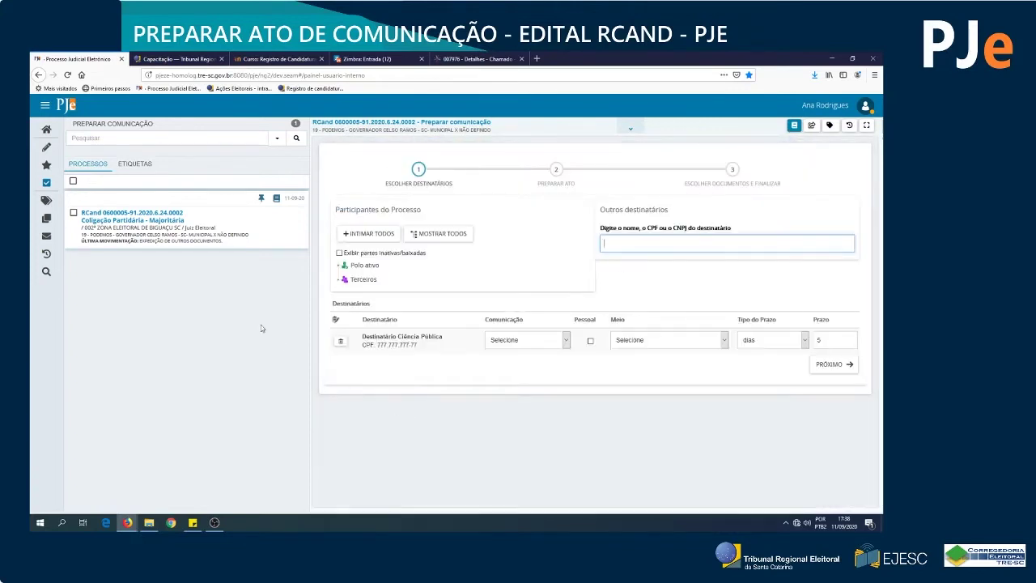
Step: Set the recipient's communication type to Edital and its delivery medium to Pessoalmente
click(566, 341)
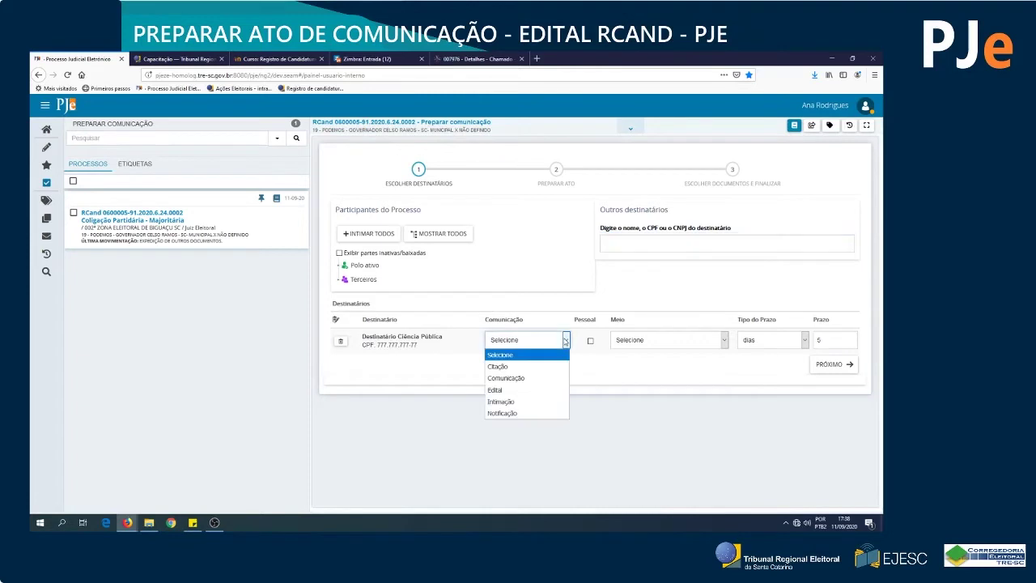
click(507, 391)
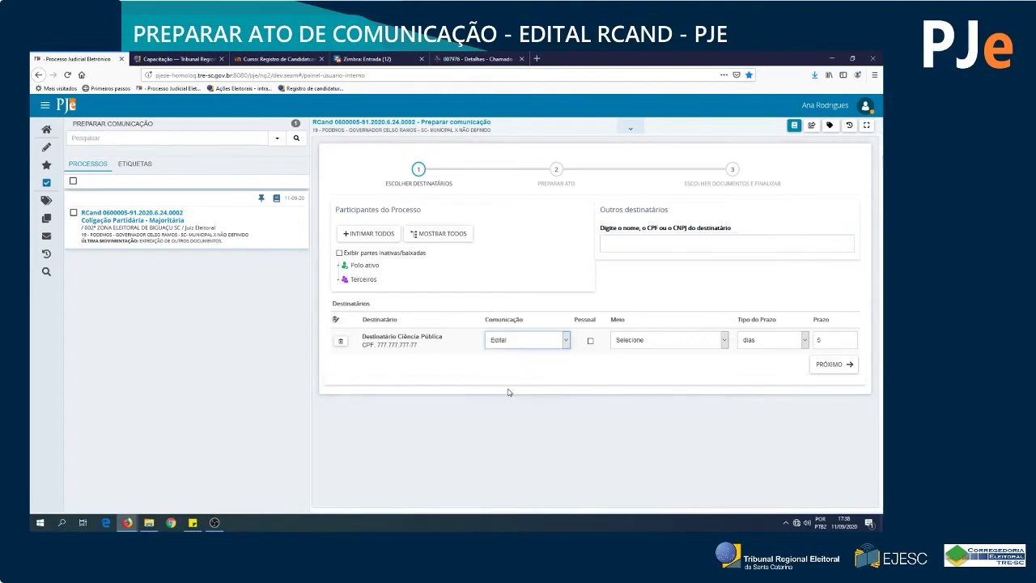
click(726, 340)
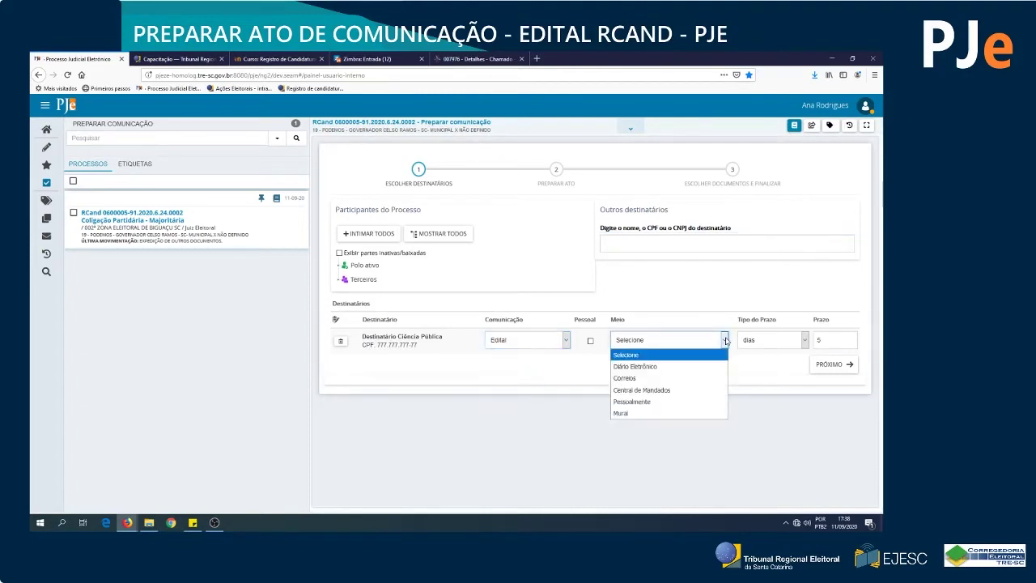
click(647, 402)
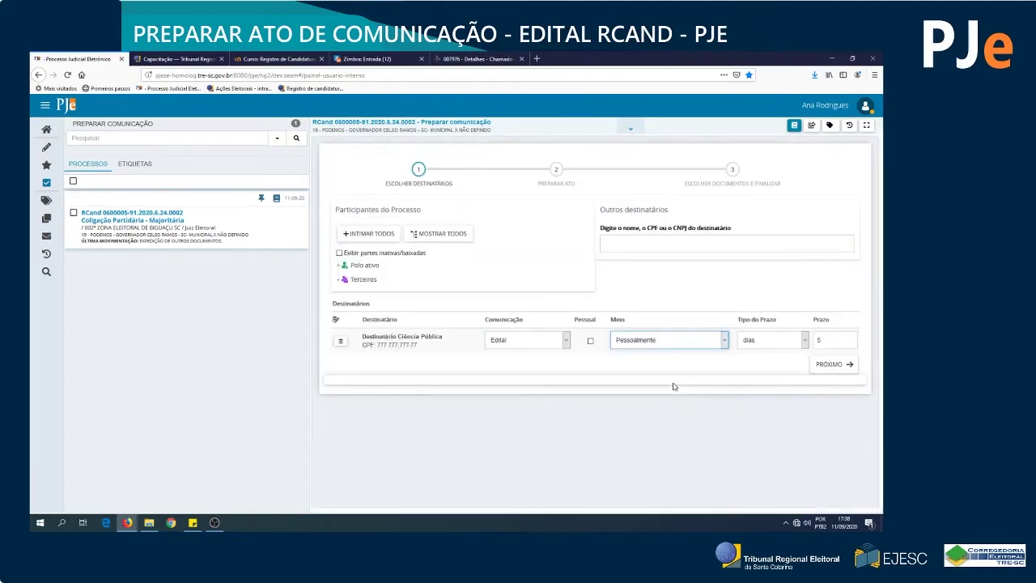
Step: Set the recipient's deadline to data certa, 15/09/2020 23:59, and advance to the Preparar ato stage
click(806, 341)
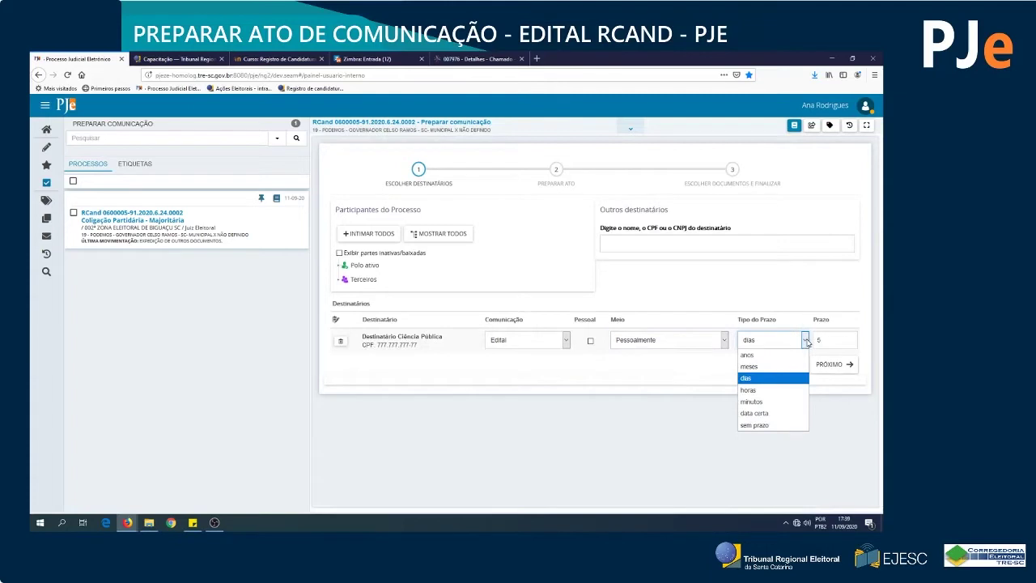
click(775, 413)
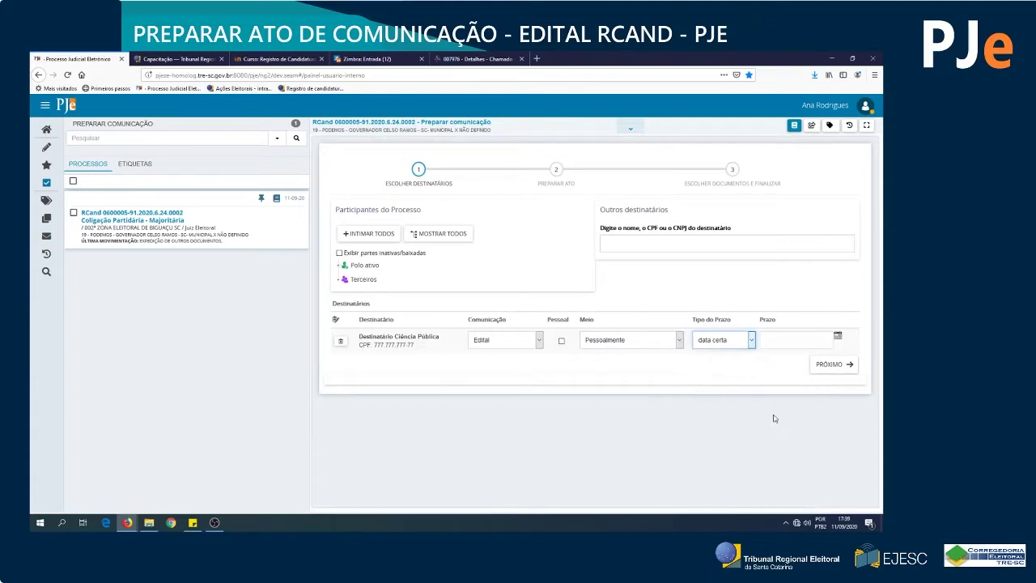
click(838, 338)
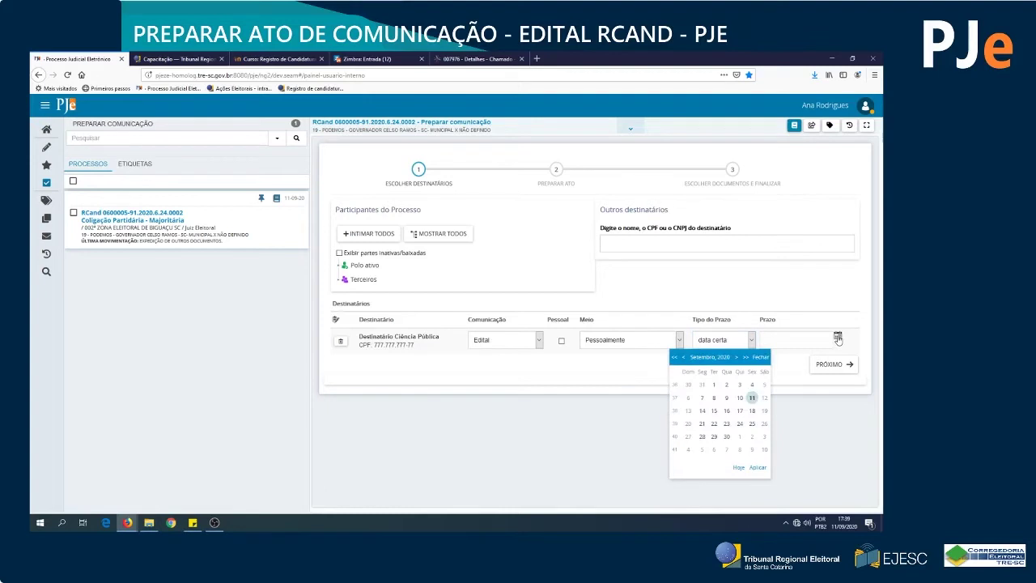
click(750, 400)
click(774, 338)
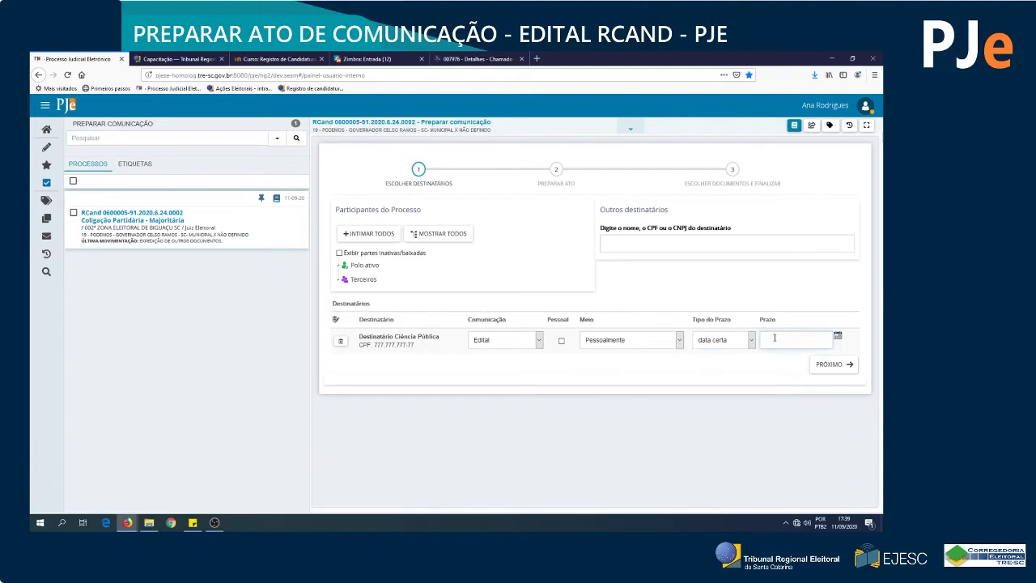
click(839, 339)
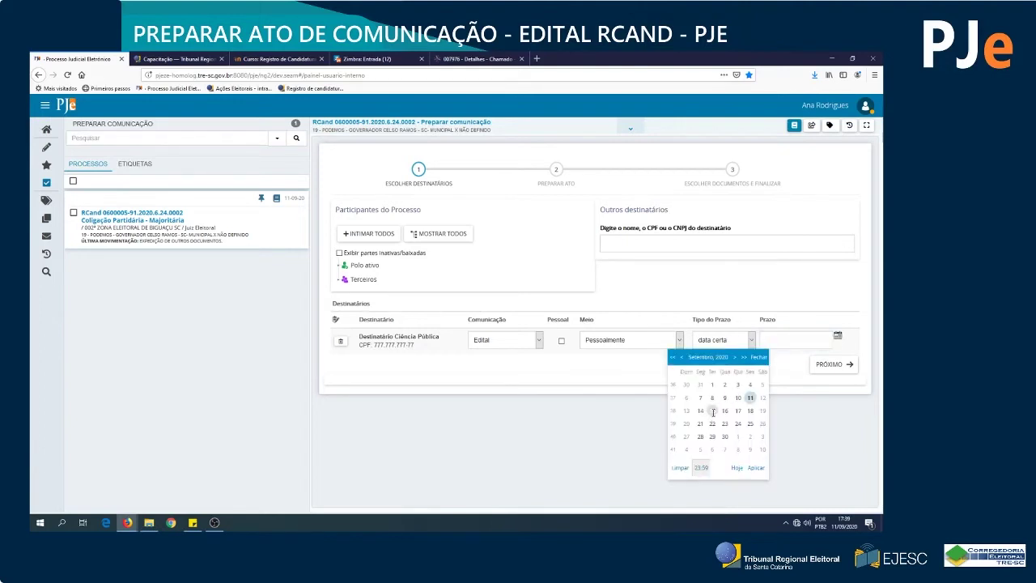
click(756, 468)
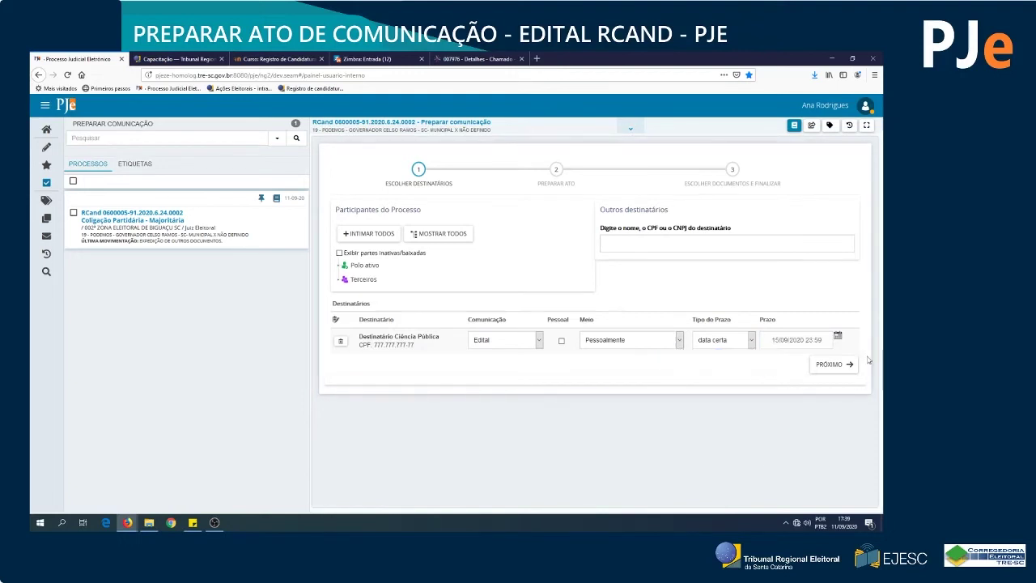
click(837, 371)
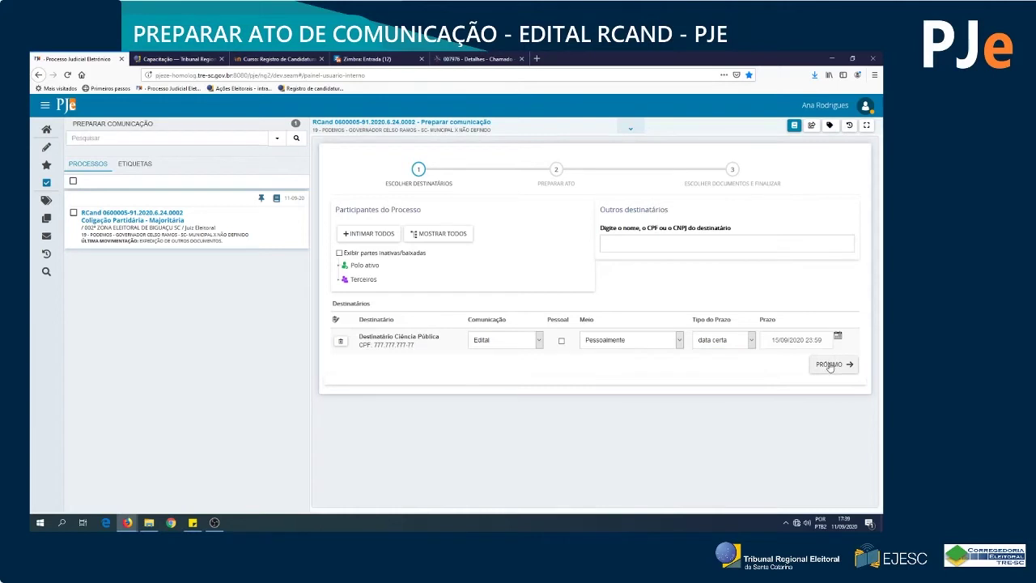
click(830, 365)
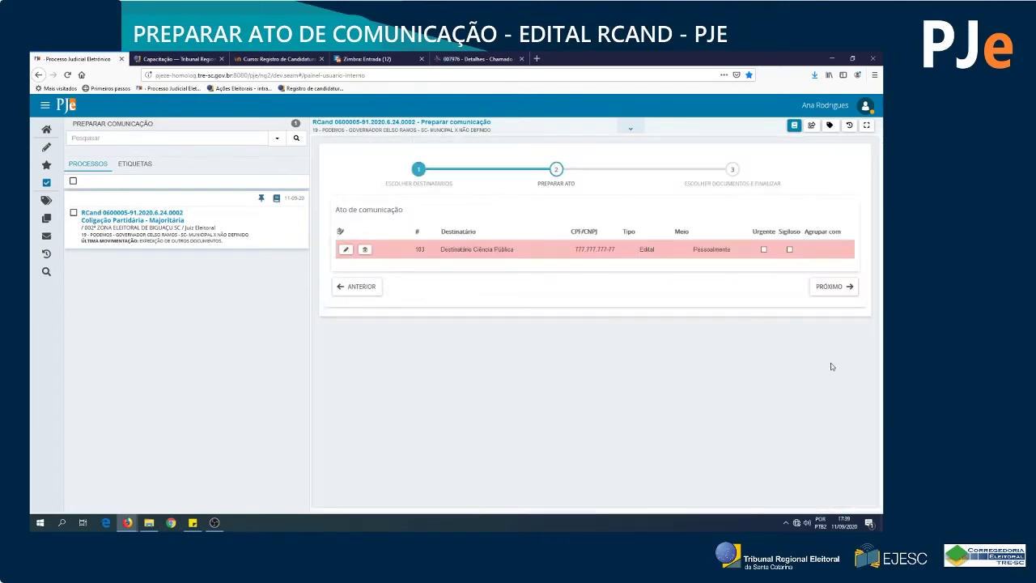
Step: Edit the communication act to use the process document Edital added 09/09/2020 18:32:58, confirm it and proceed to the next stage
click(346, 251)
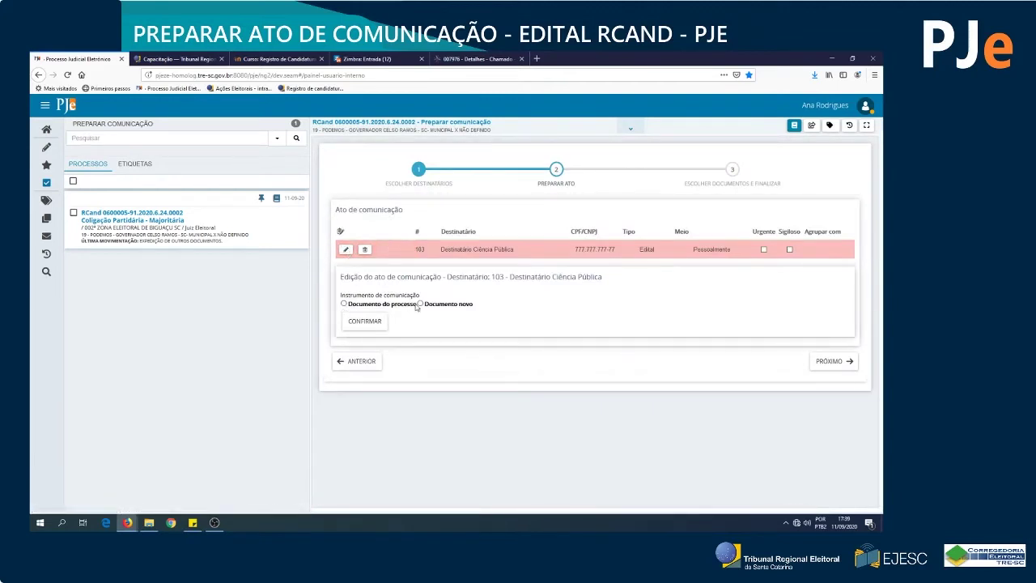
click(344, 304)
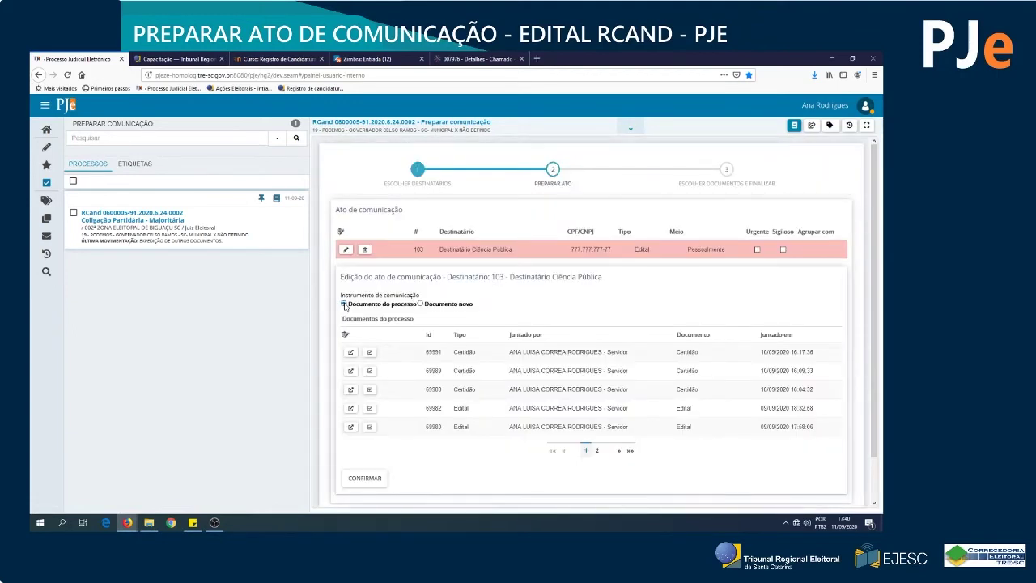
click(370, 409)
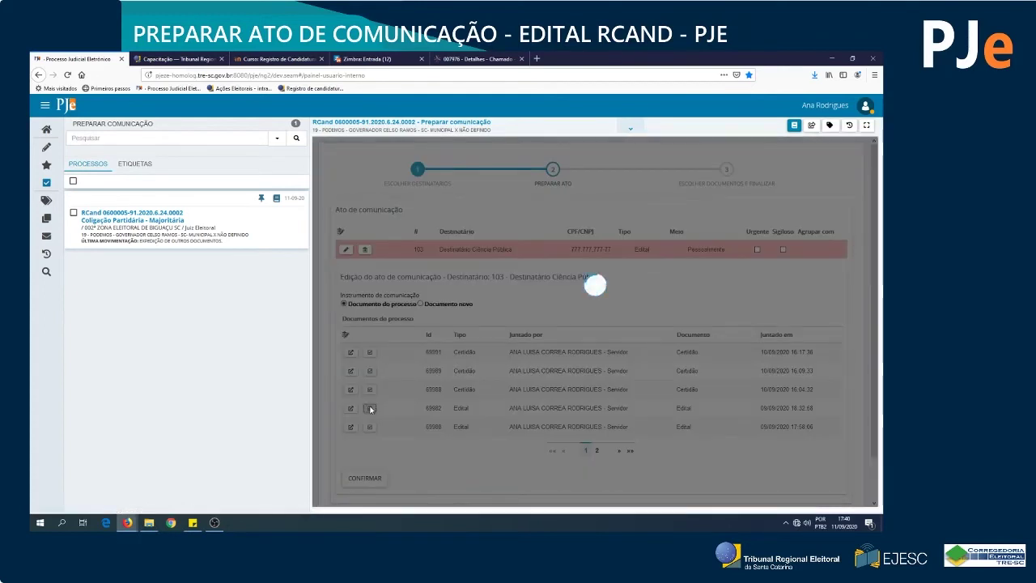
scroll(657, 388, down, 3)
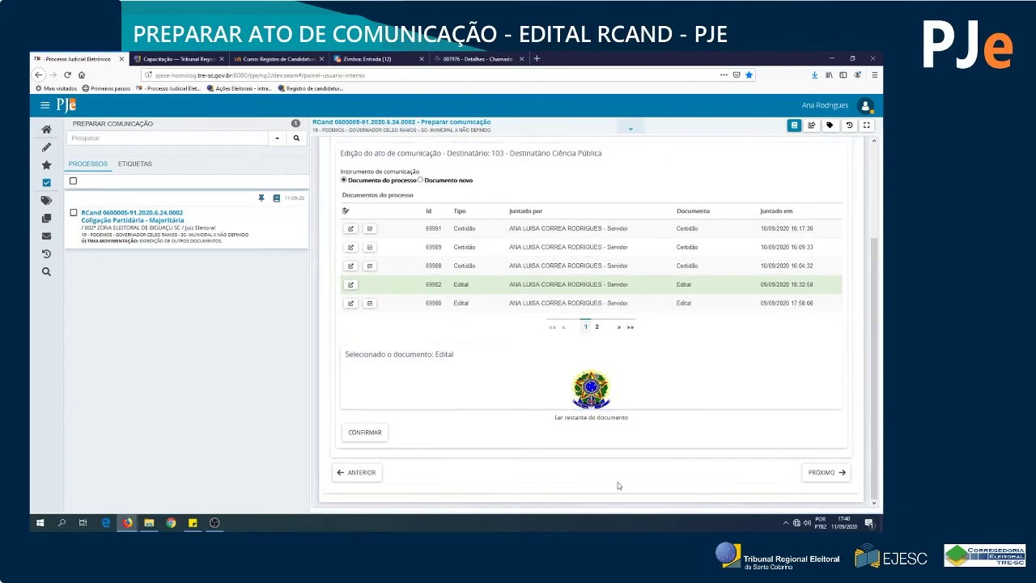
click(365, 432)
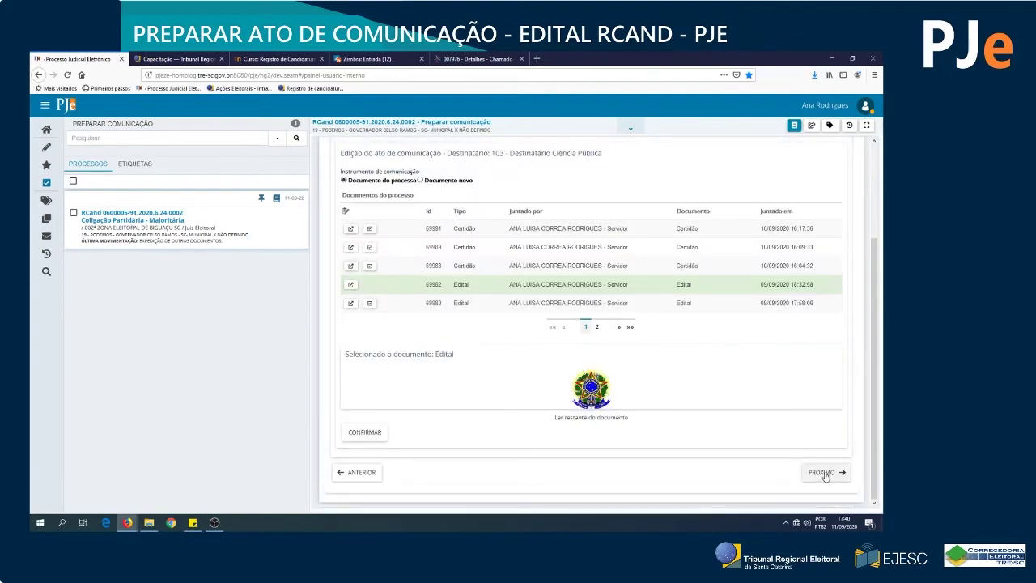
click(824, 473)
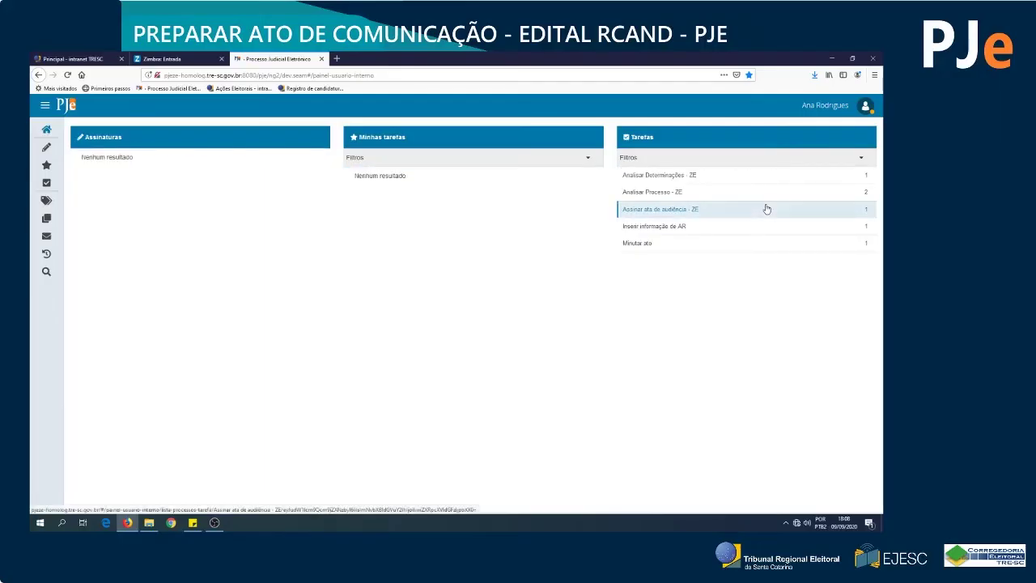
Step: Return from the case files to the Coligação Partidária case in Analisar Processo - ZE and send it to Preparar atos de comunicação
click(671, 192)
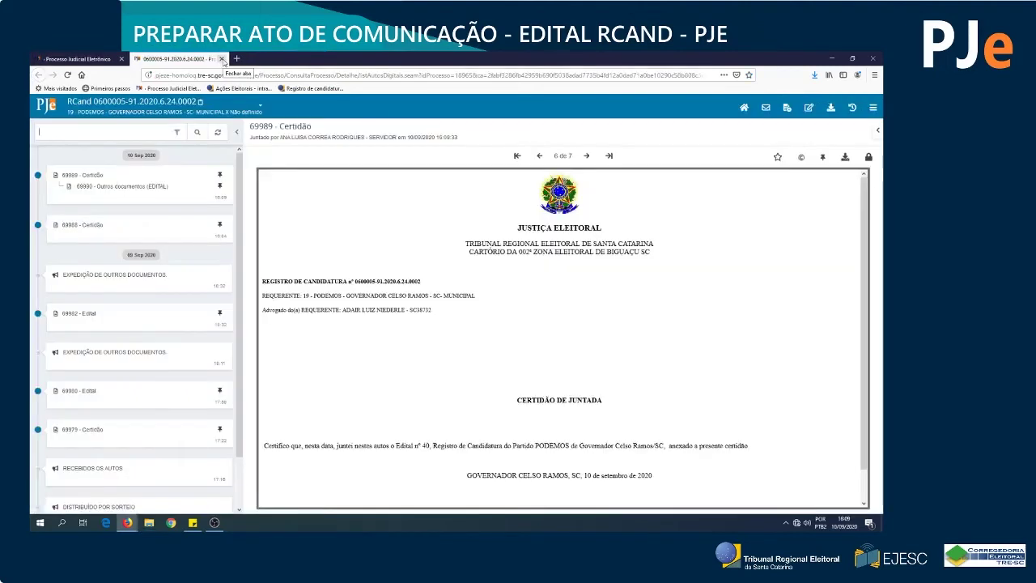
click(223, 59)
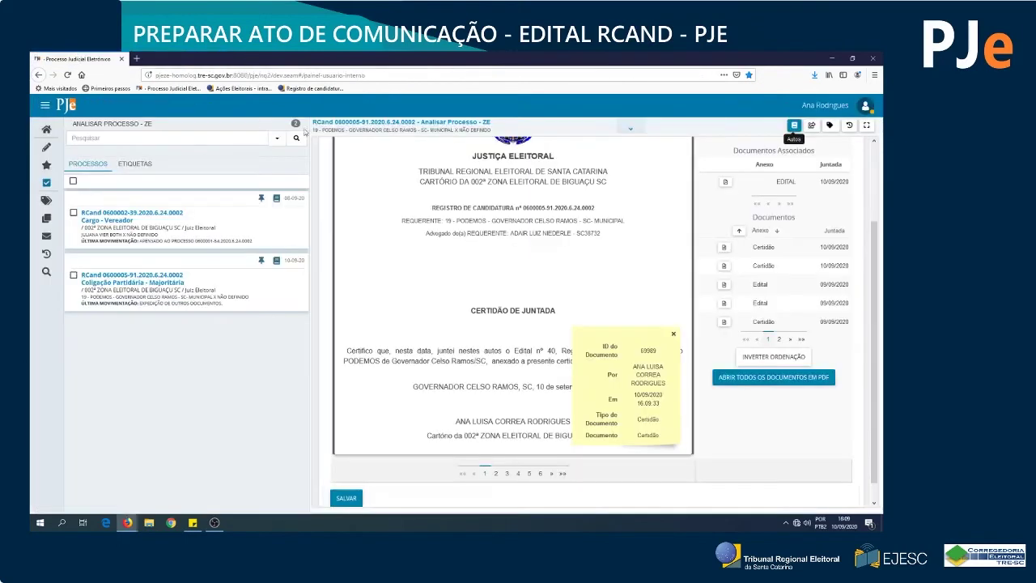
click(810, 126)
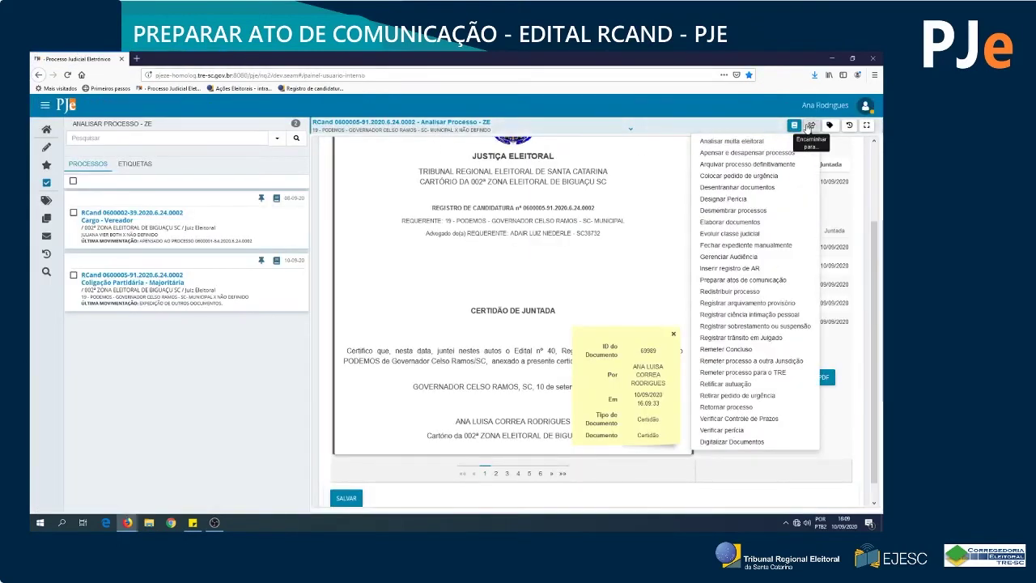
click(757, 280)
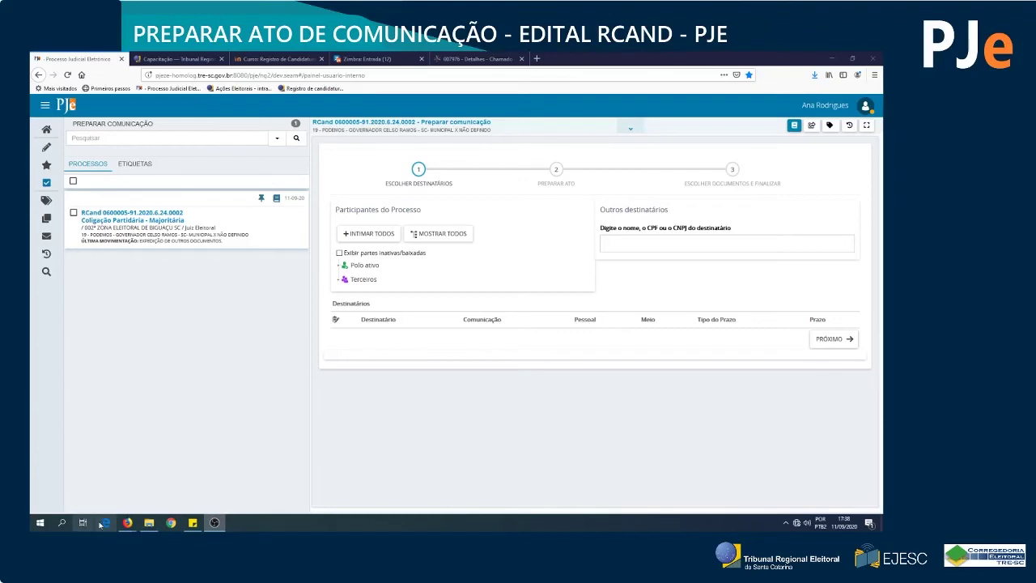
Step: Find "ciência publica" among the other recipients and add Destinatário Ciência Pública to the recipients list
click(626, 243)
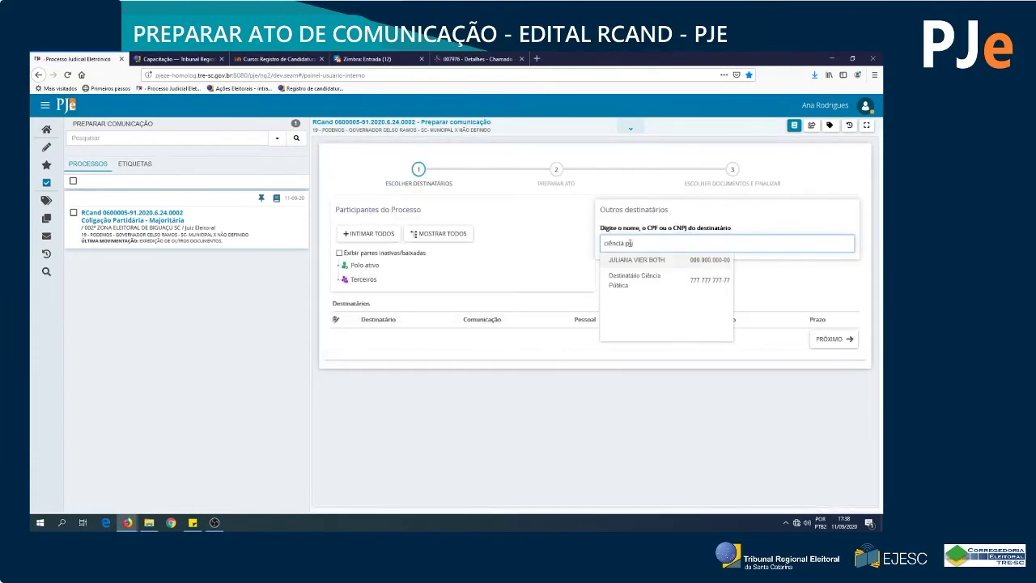
click(629, 280)
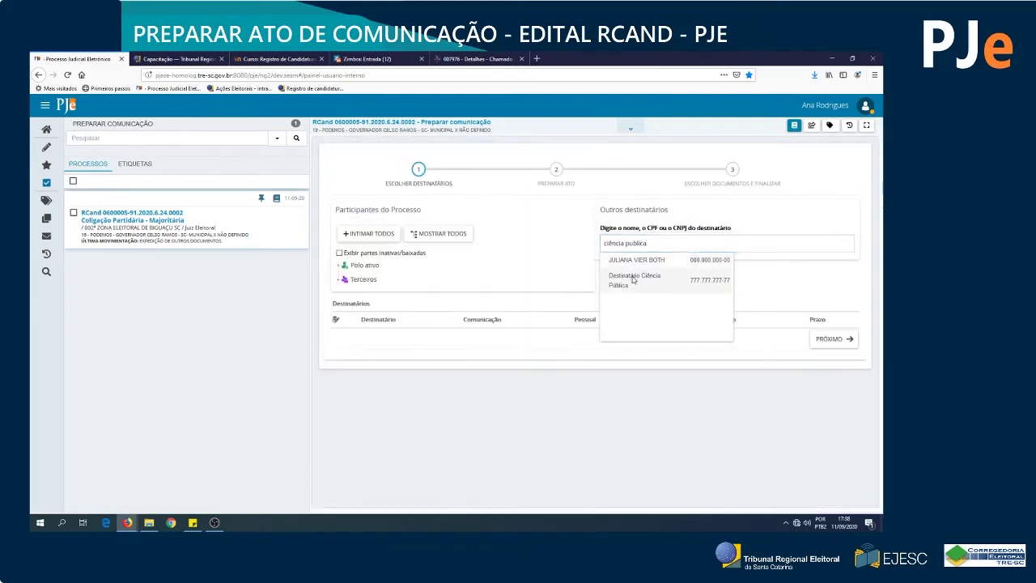
click(633, 280)
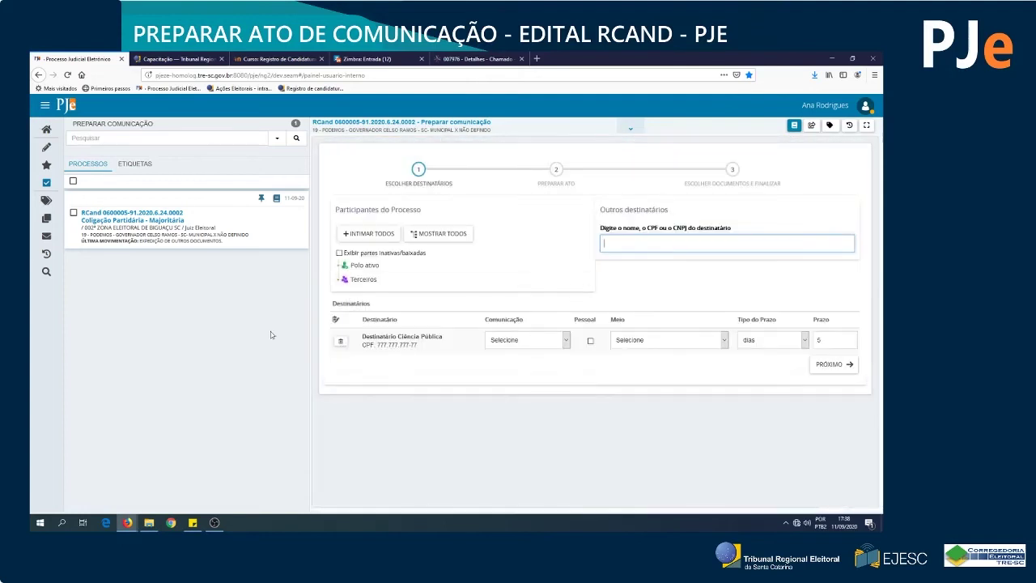
Step: Set Destinatário Ciência Pública's communication type to Edital and its means of delivery to Pessoalmente
click(565, 340)
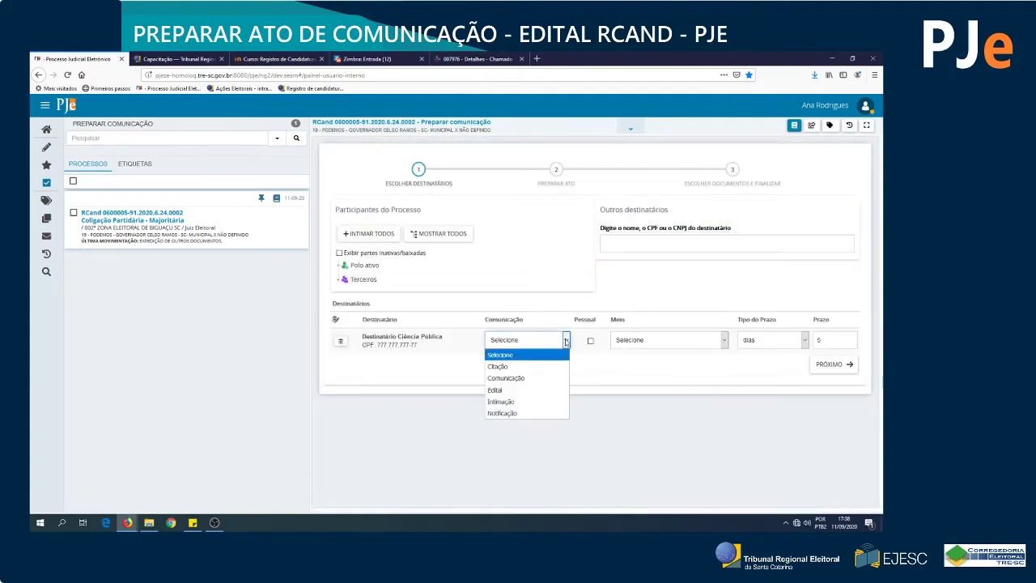
click(507, 392)
click(726, 340)
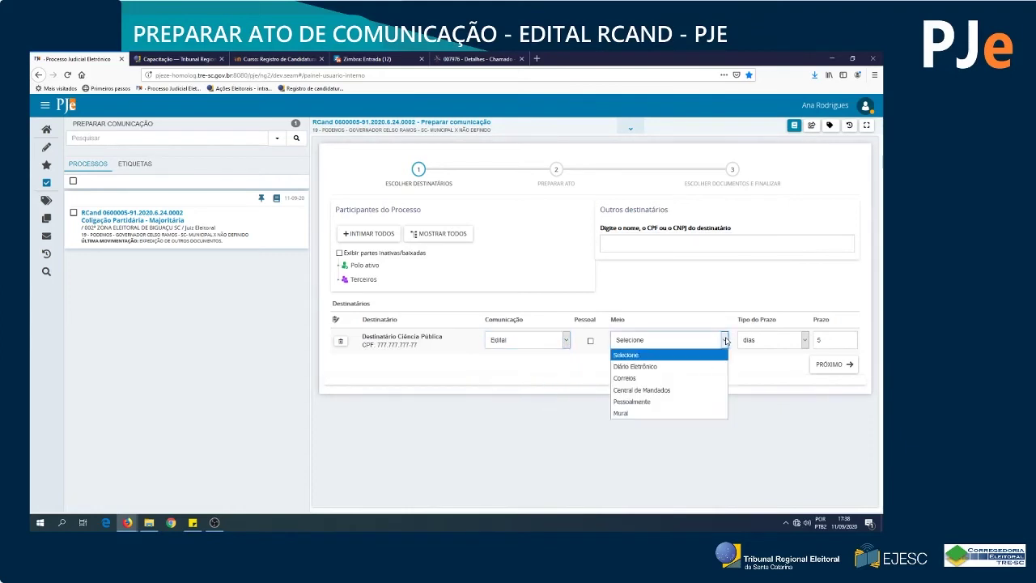
click(647, 402)
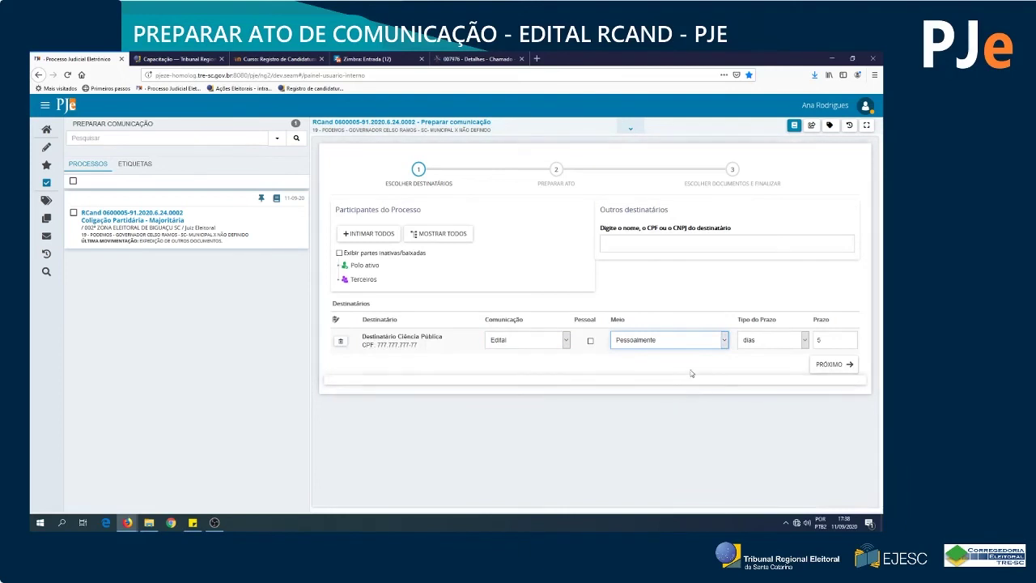
Step: Give Destinatário Ciência Pública a data certa deadline of 15/09/2020 23:59 and continue to the Preparar ato stage
click(806, 340)
click(765, 413)
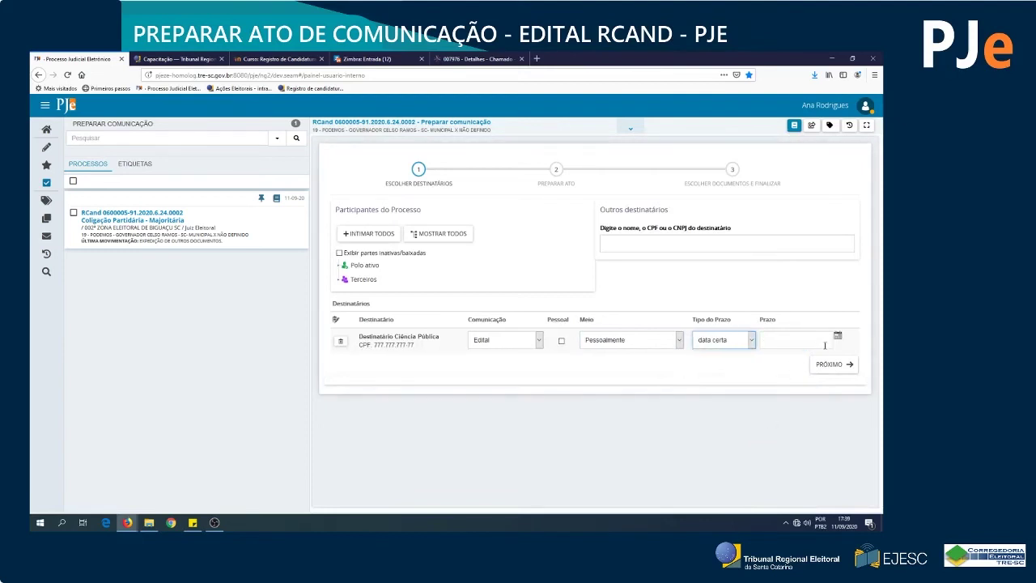
click(838, 338)
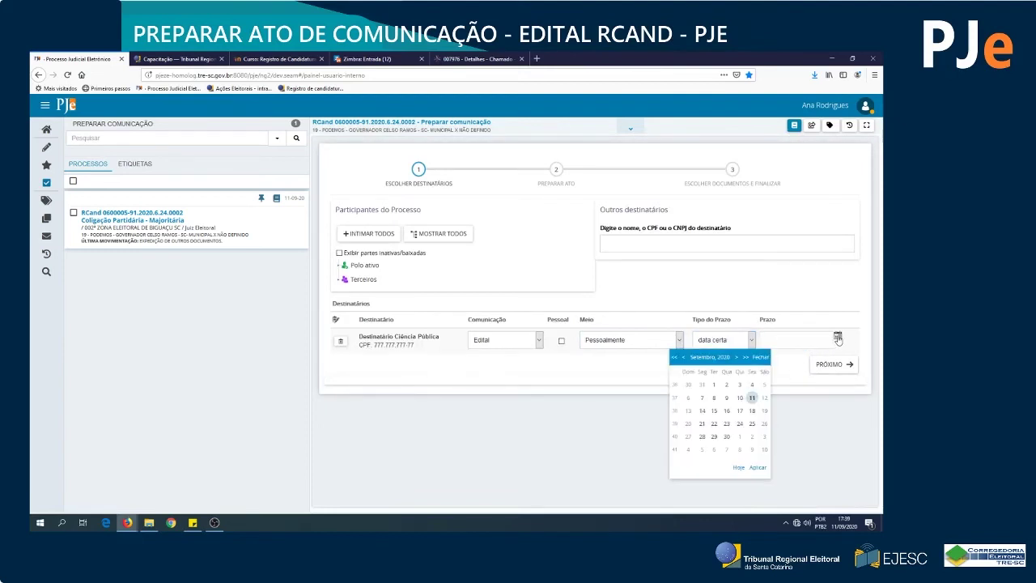
click(713, 412)
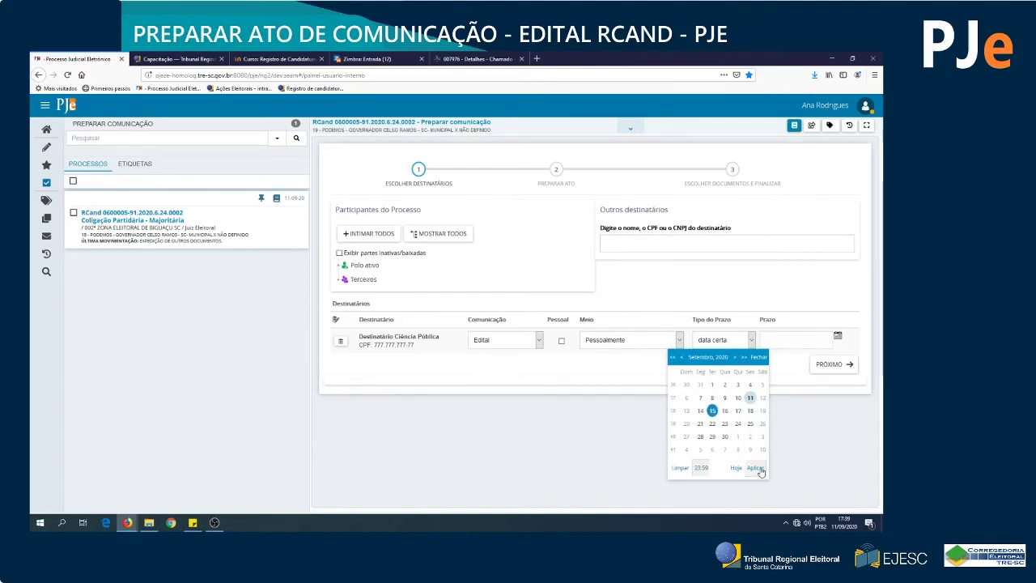
click(759, 469)
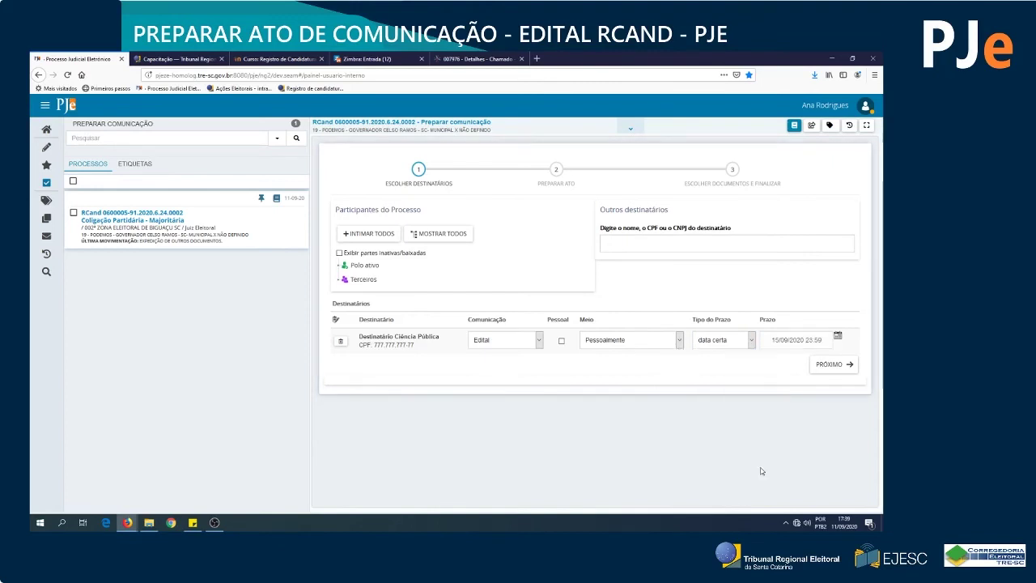
click(828, 365)
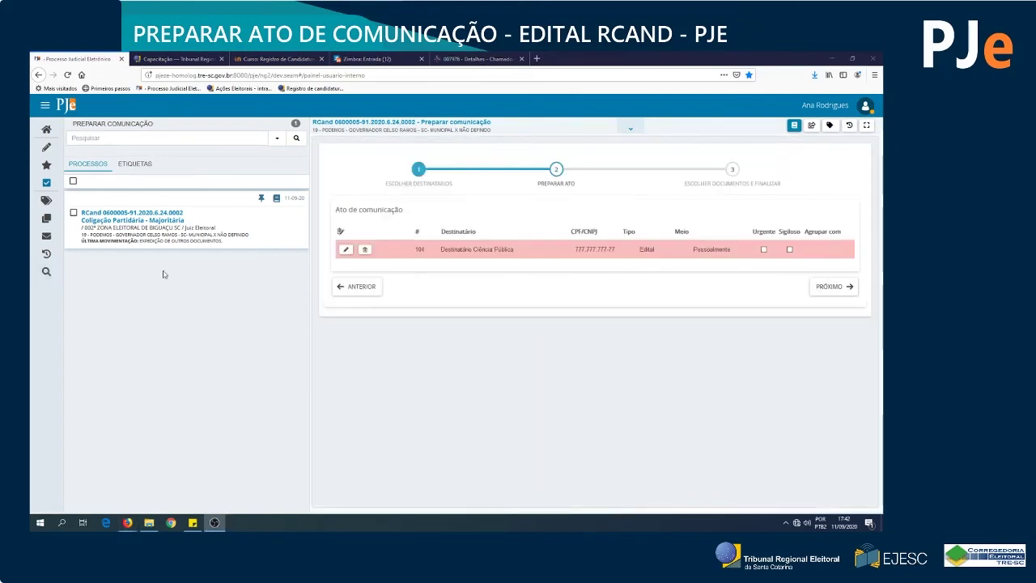
Step: Edit the communication act as a Documento novo using the model RCAND - EDITAL - PUBLICAÇÃO DE CANDIDATOS, check the edital text to its end and confirm it
click(345, 250)
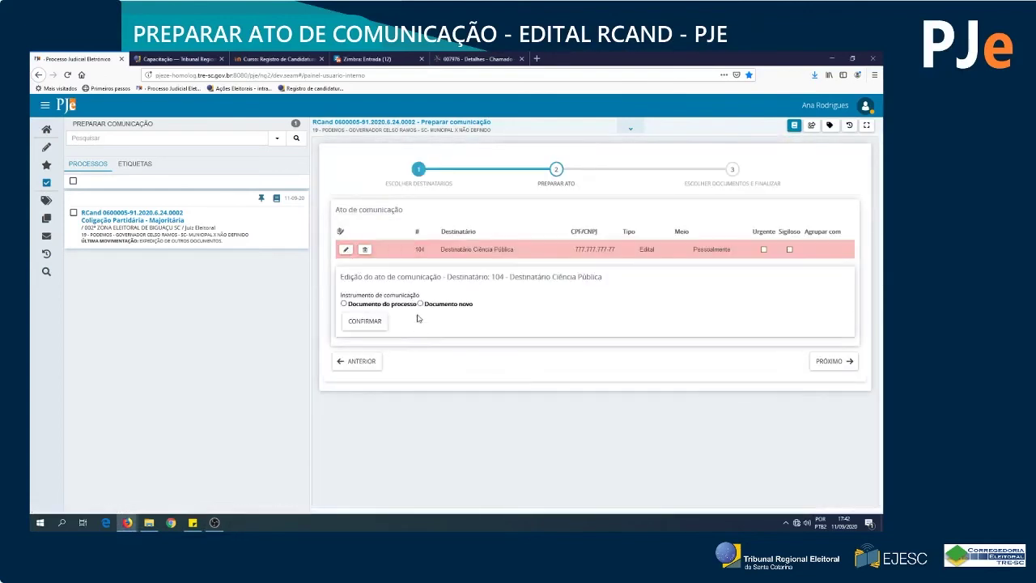
click(420, 304)
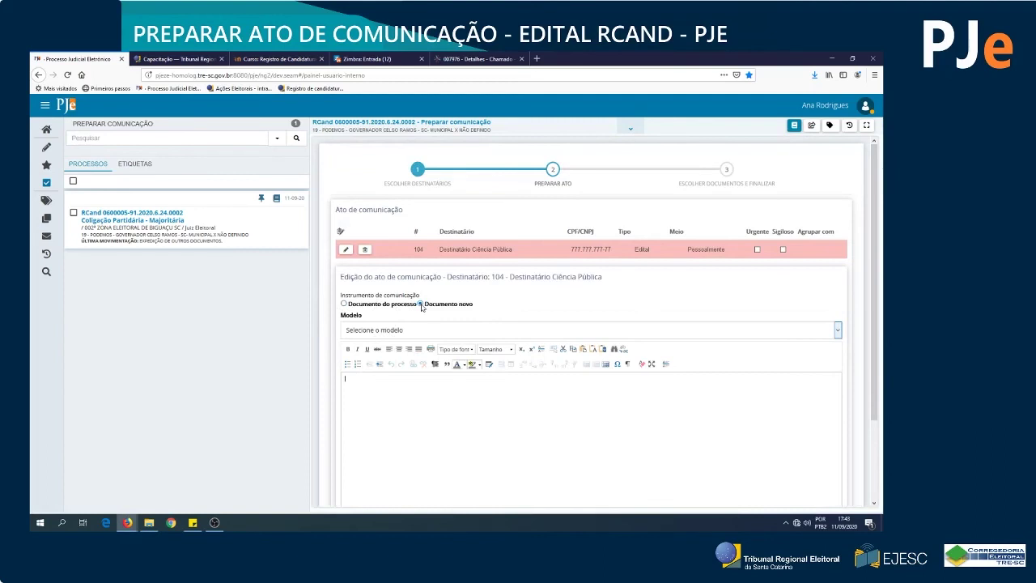
click(837, 330)
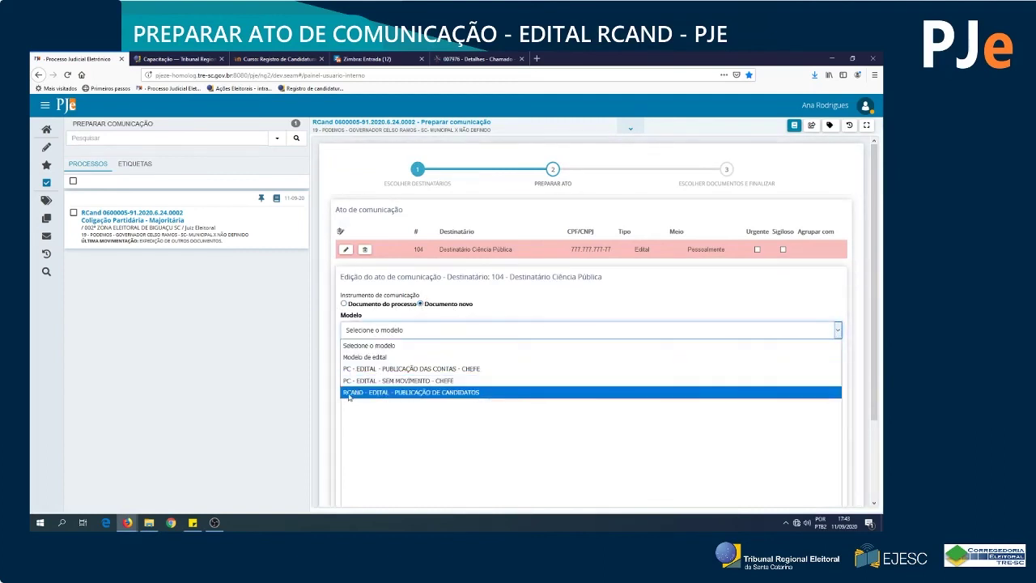
click(417, 393)
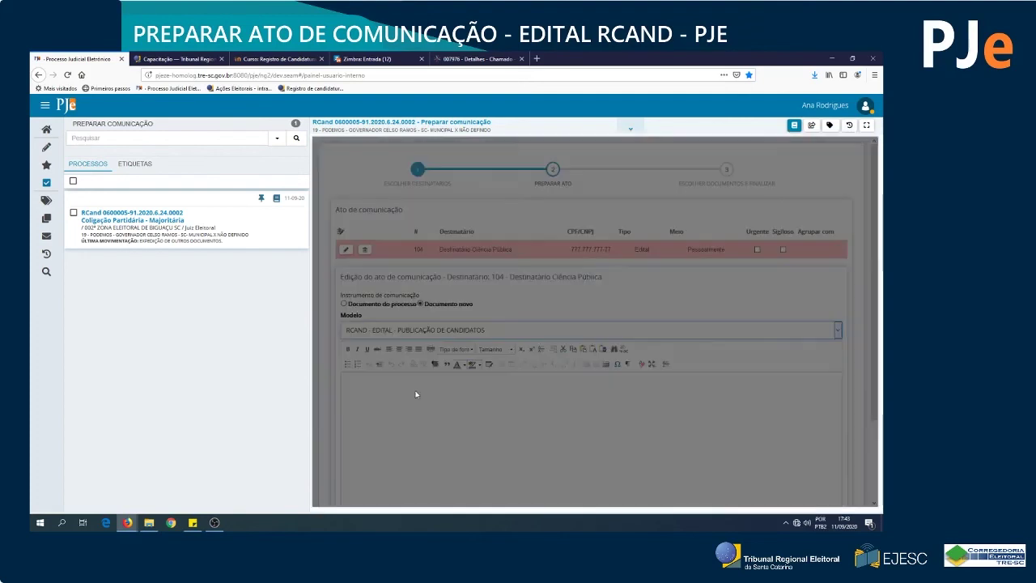
scroll(477, 437, down, 3)
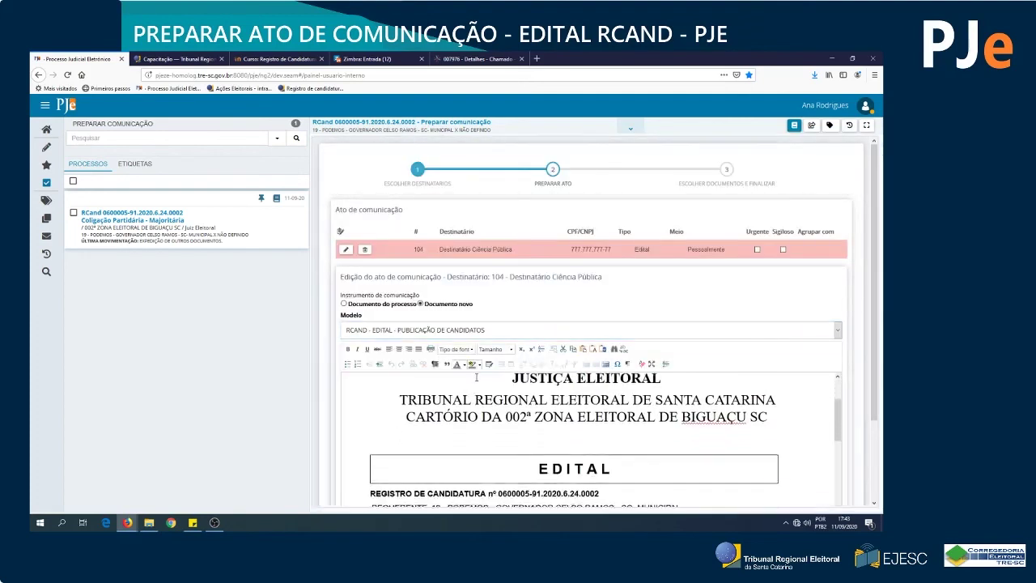
scroll(649, 422, down, 4)
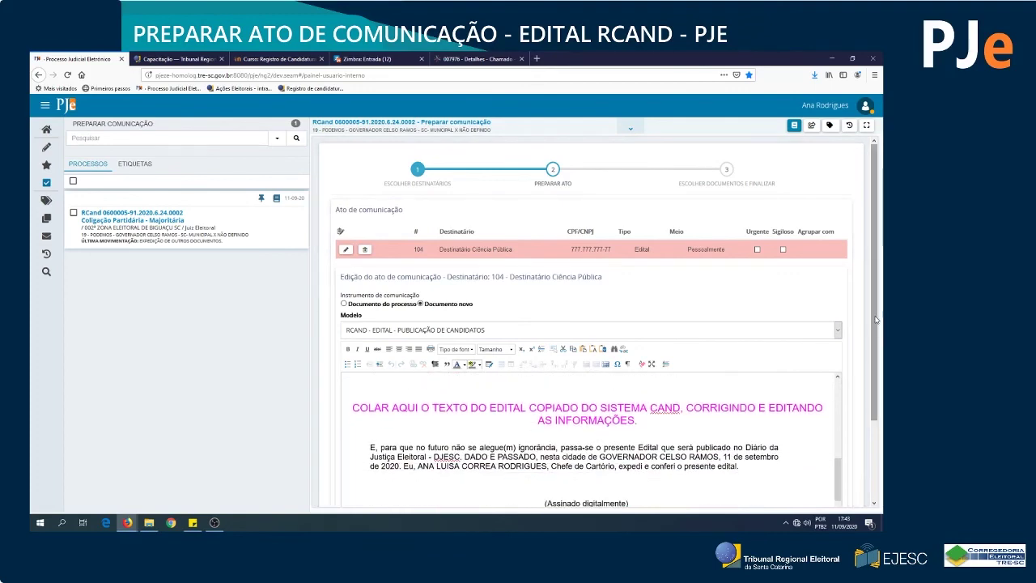
scroll(879, 449, down, 2)
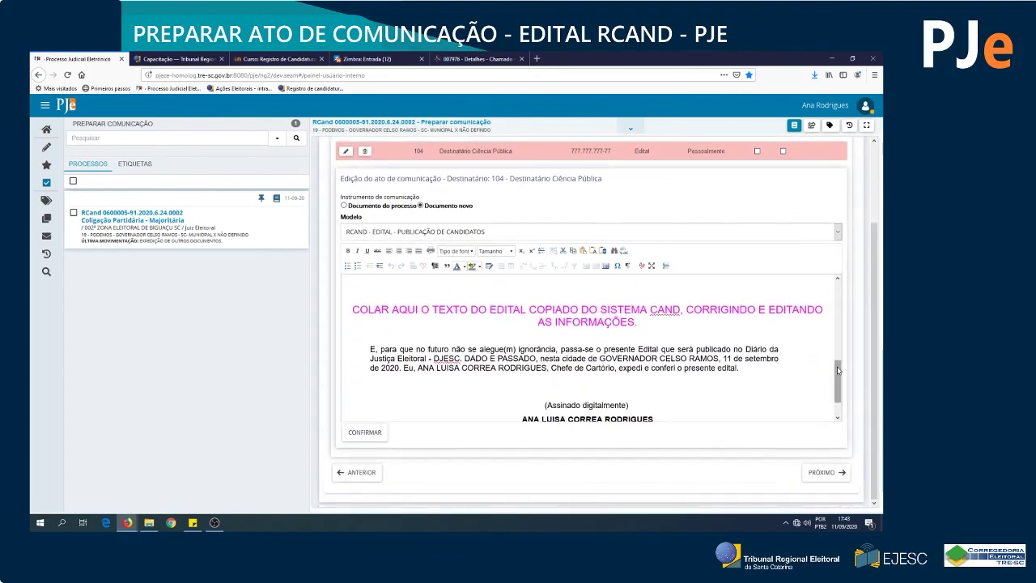
scroll(838, 381, down, 1)
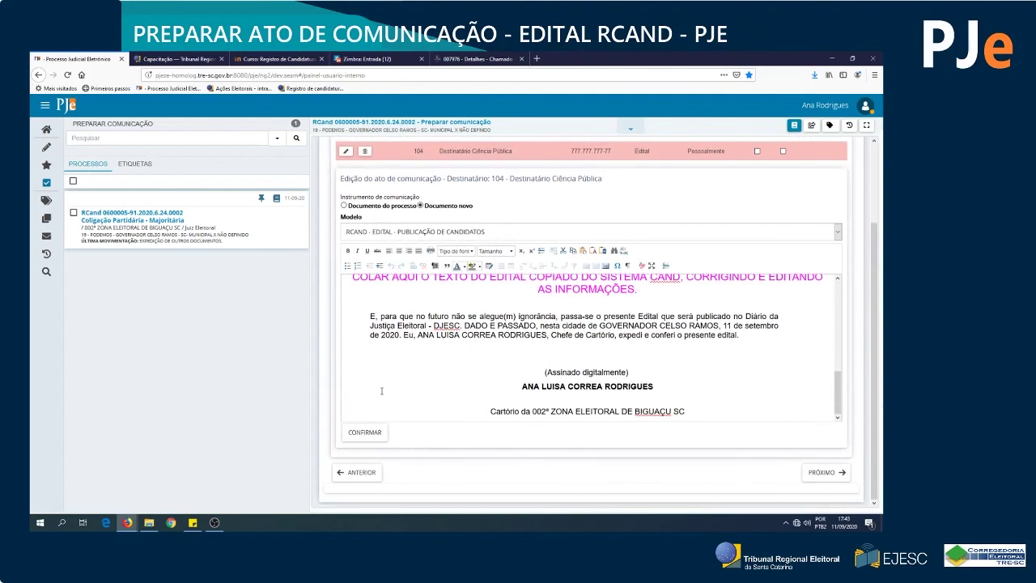
click(369, 435)
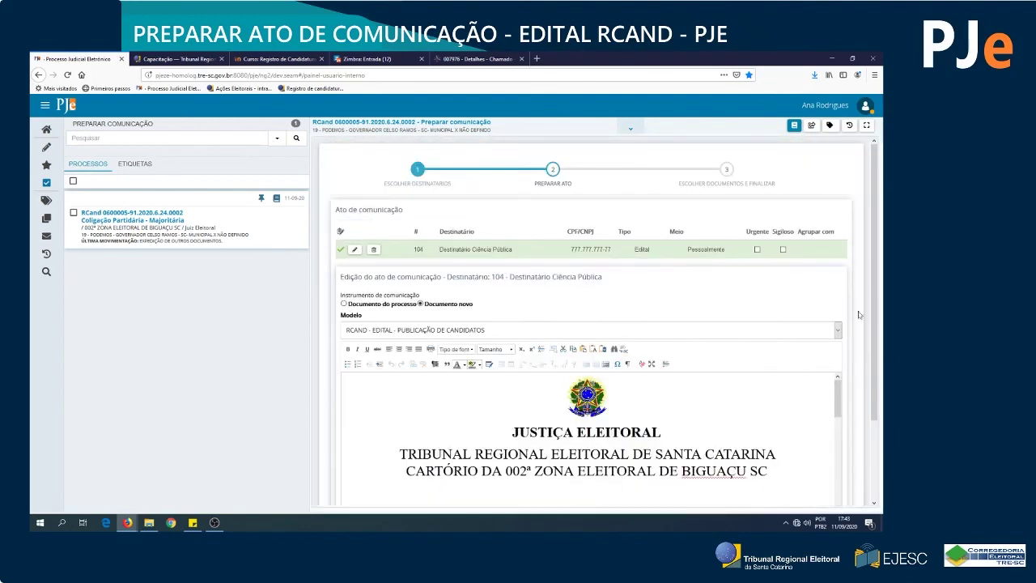
Step: Proceed to the Escolher documentos e finalizar stage and digitally sign the communication act without linking other documents
scroll(880, 388, down, 3)
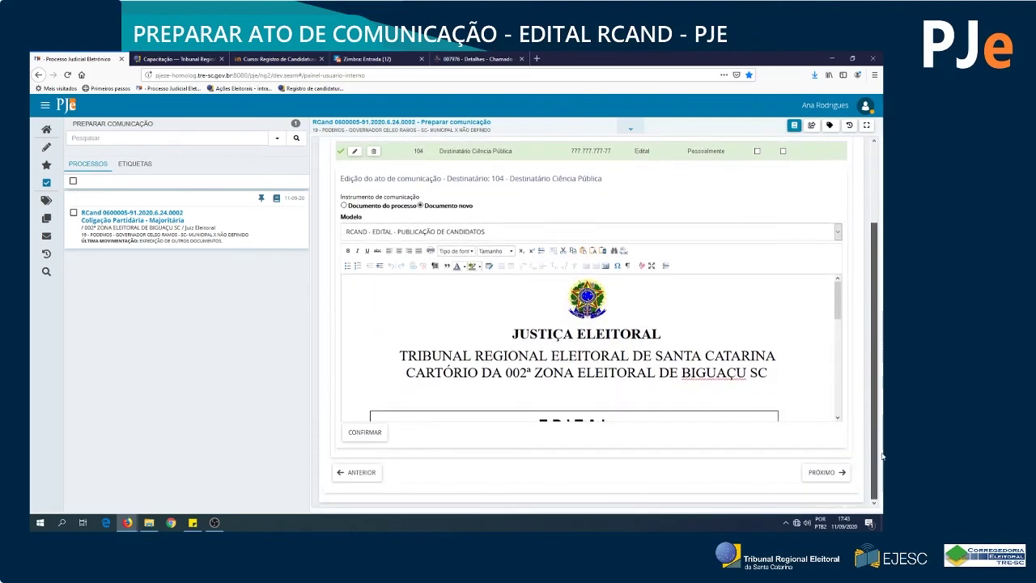
click(821, 473)
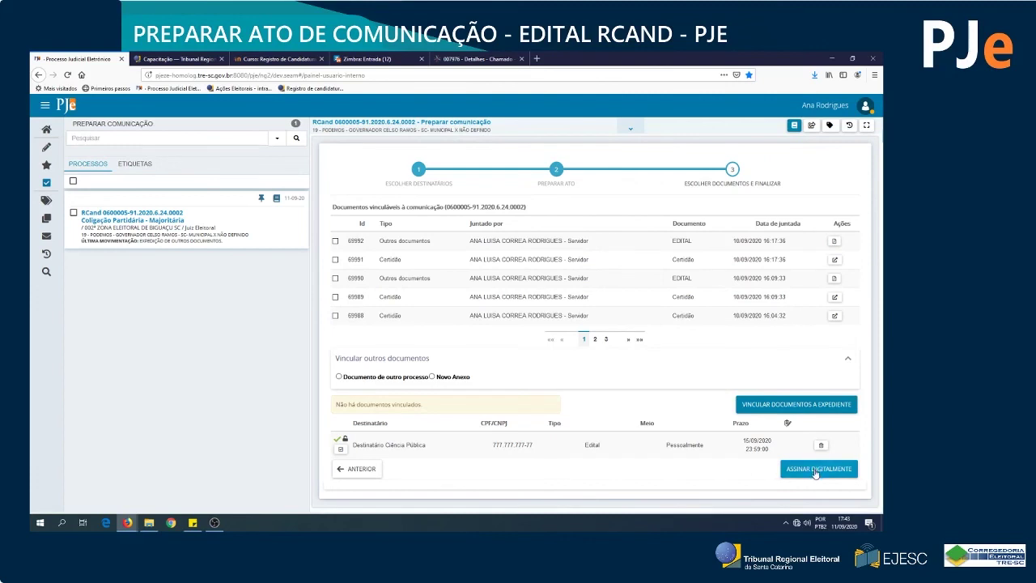
click(815, 473)
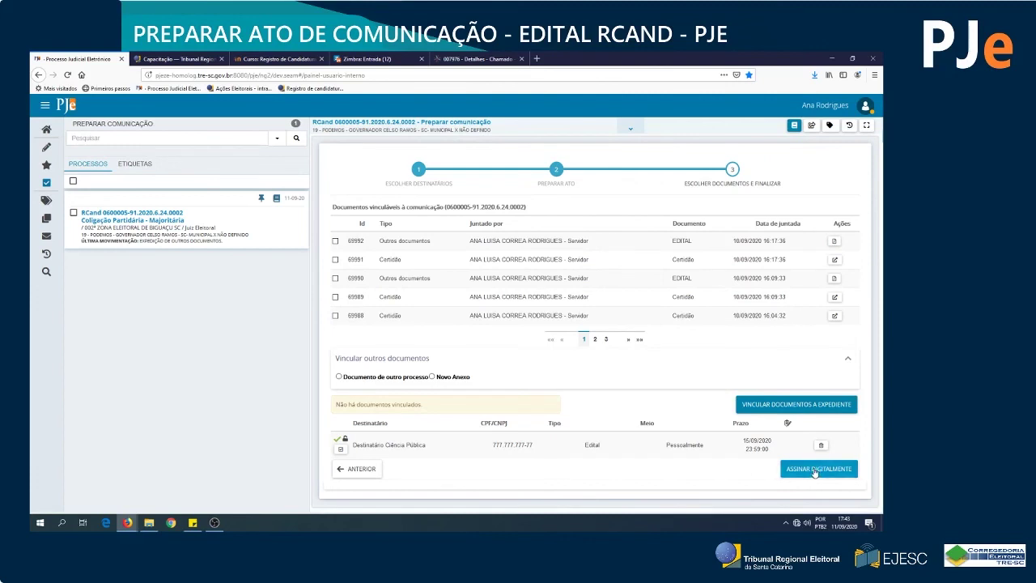